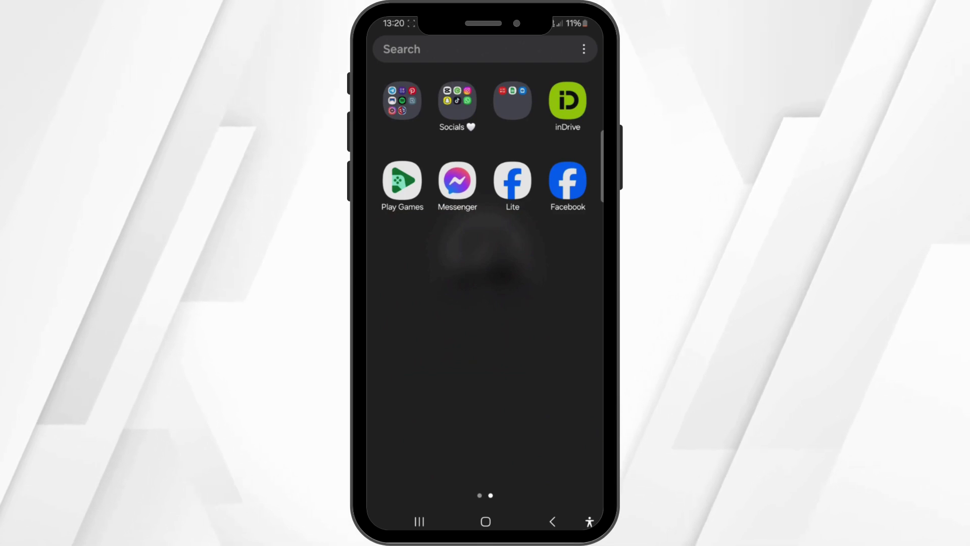
Step: Search the Play Store for 'messenger' and open the Messenger app's details page
{"action": "left_click_drag", "start_coordinate": [409, 304], "coordinate": [561, 304]}
{"action": "left_click", "coordinate": [457, 181]}
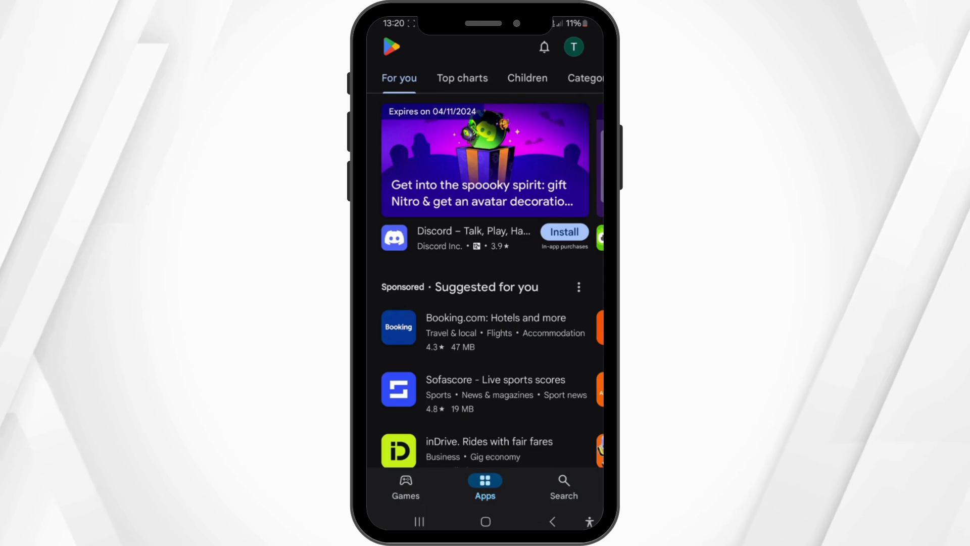
{"action": "left_click", "coordinate": [563, 487]}
{"action": "left_click", "coordinate": [465, 43]}
{"action": "type", "text": "mess"}
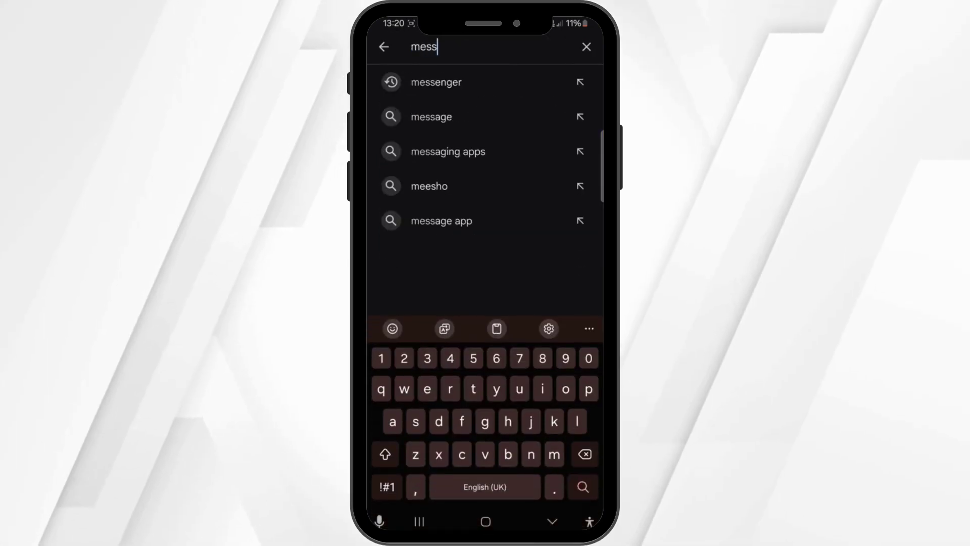
{"action": "left_click", "coordinate": [436, 82]}
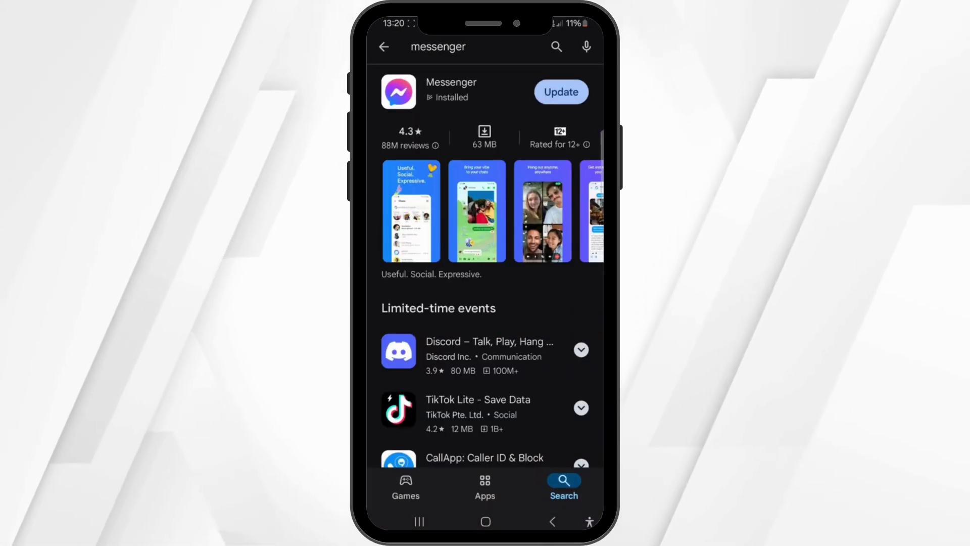
{"action": "left_click", "coordinate": [451, 87]}
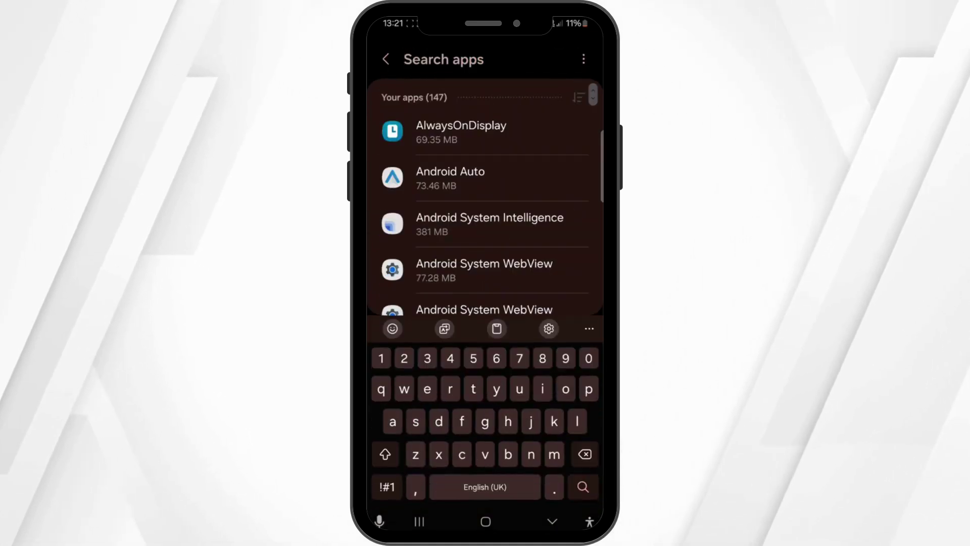
{"action": "type", "text": "messe"}
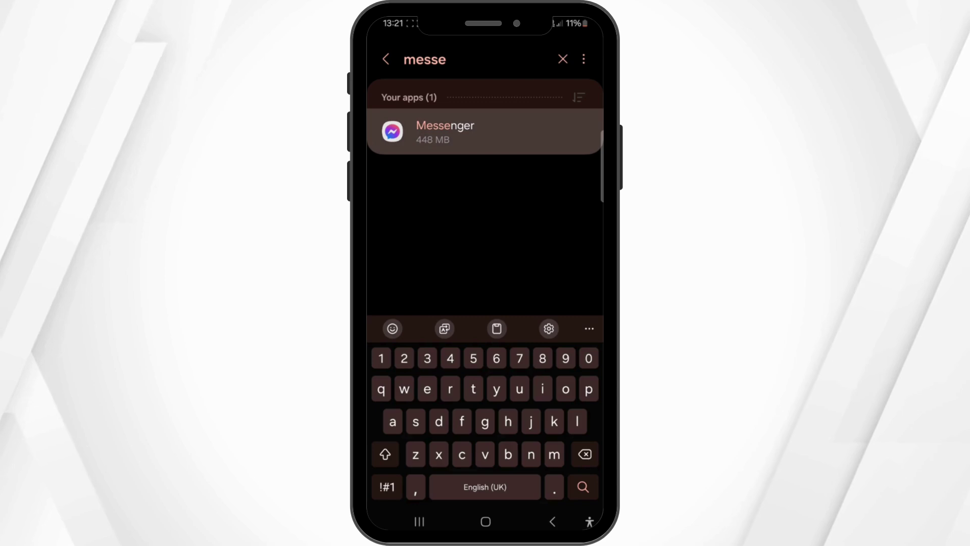
{"action": "scroll", "coordinate": [485, 303], "scroll_direction": "down", "scroll_amount": 4}
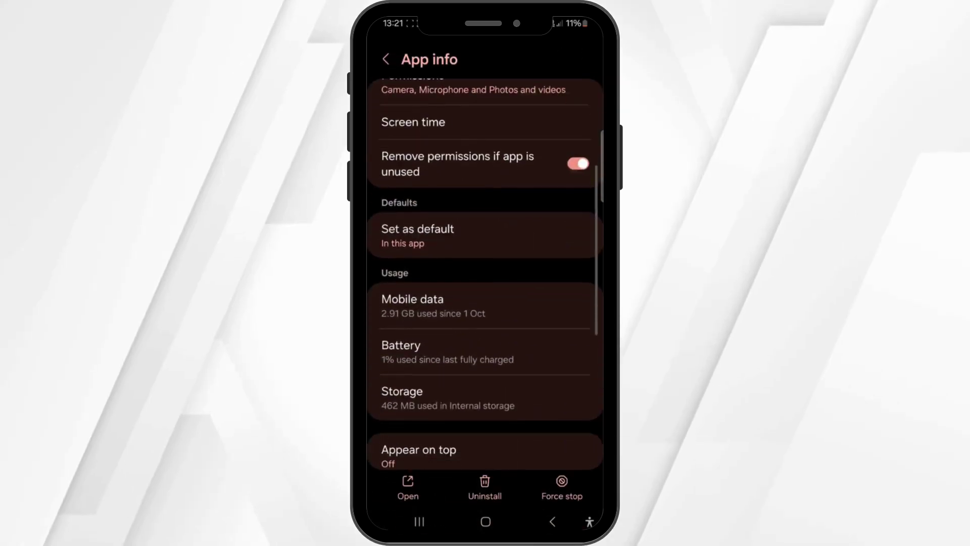
{"action": "scroll", "coordinate": [485, 303], "scroll_direction": "down", "scroll_amount": 4}
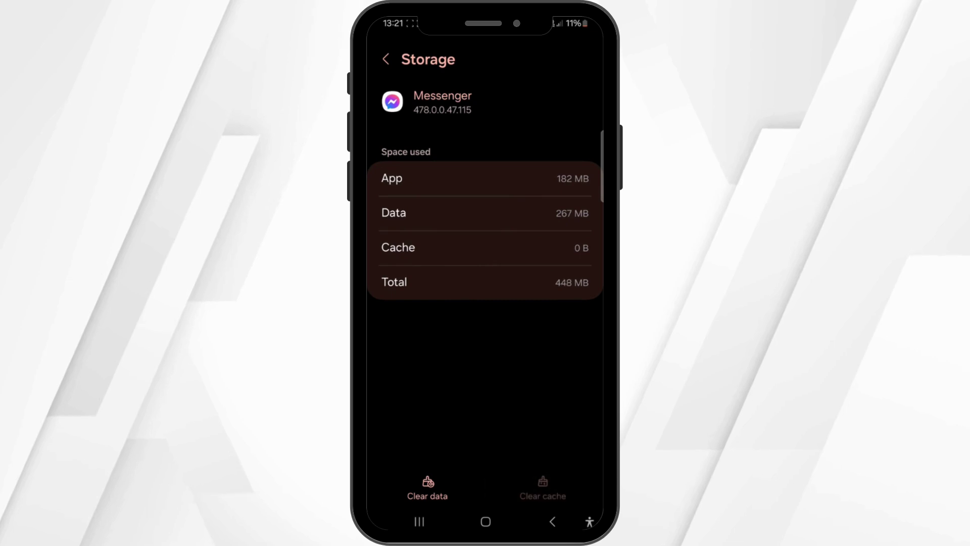
{"action": "left_click", "coordinate": [427, 489]}
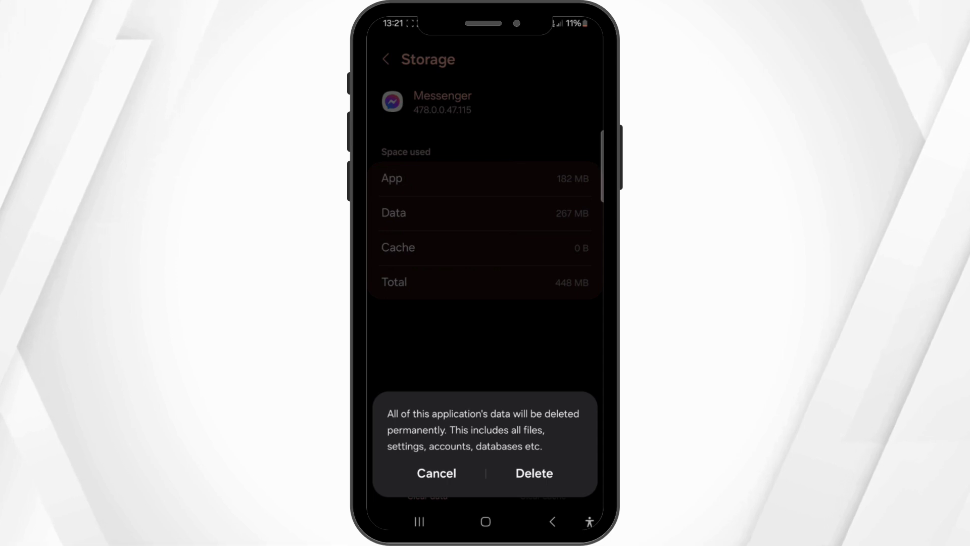
{"action": "left_click", "coordinate": [533, 473]}
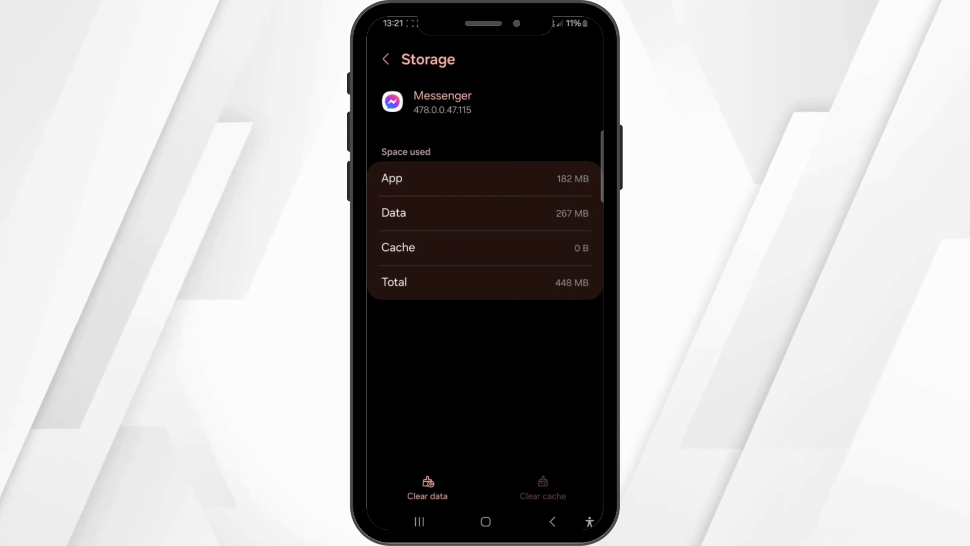
Step: Go back from Messenger's storage details, leaving its 267 MB data untouched
{"action": "left_click", "coordinate": [552, 521]}
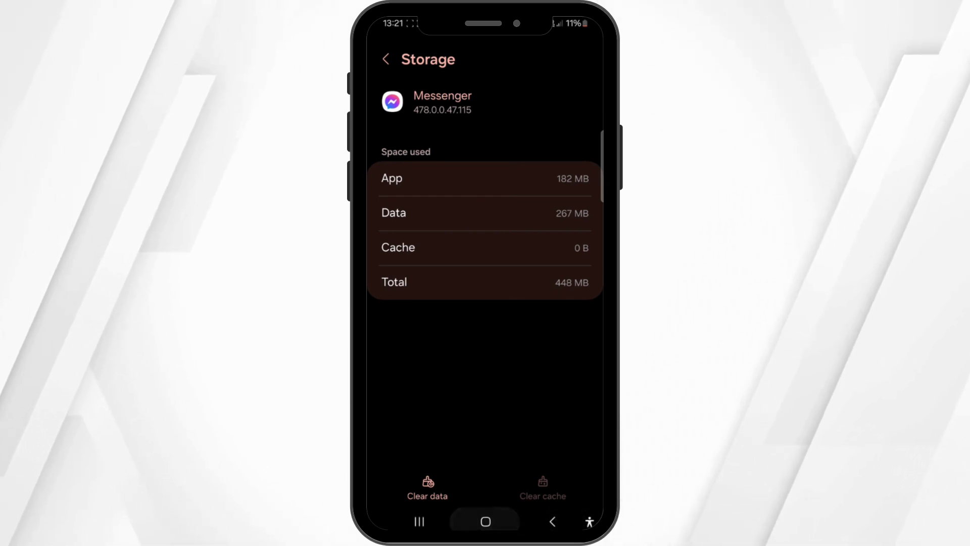